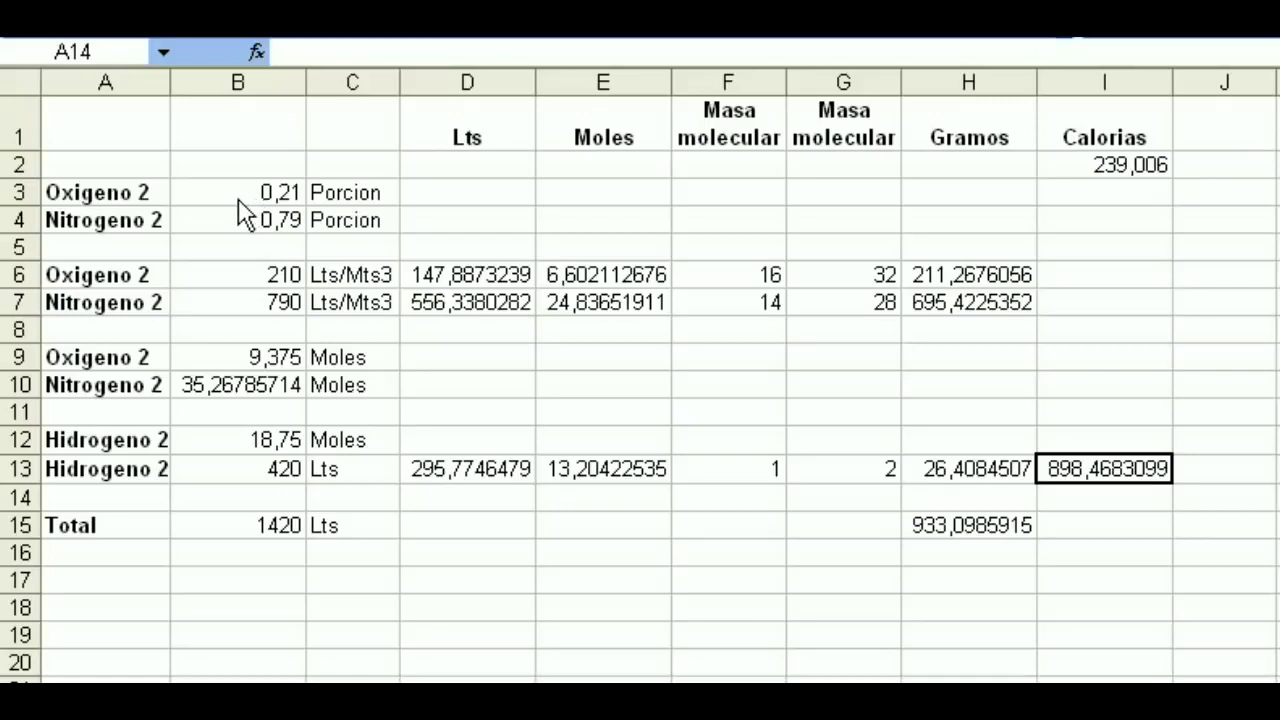
Examine the oxygen and nitrogen proportions in B3:B4 and their litre and mole formulas in B6:B7 and B9:B10.
left_click(240, 195)
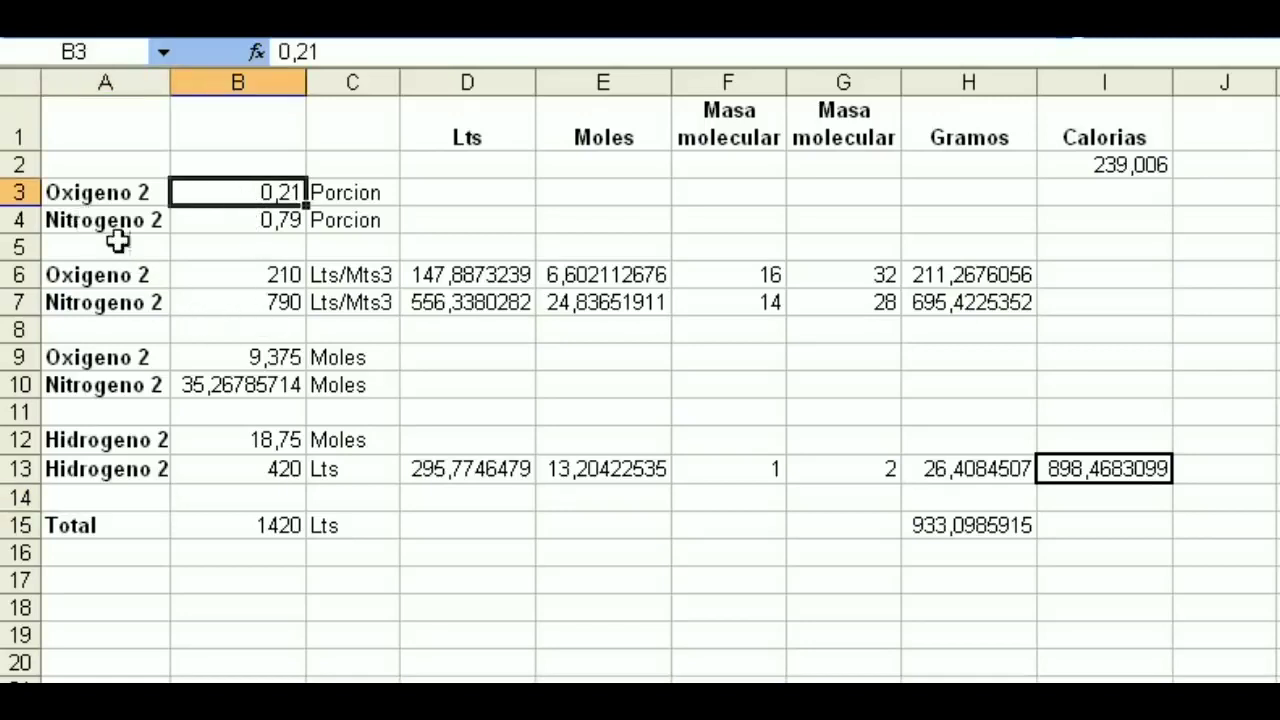
left_click(226, 224)
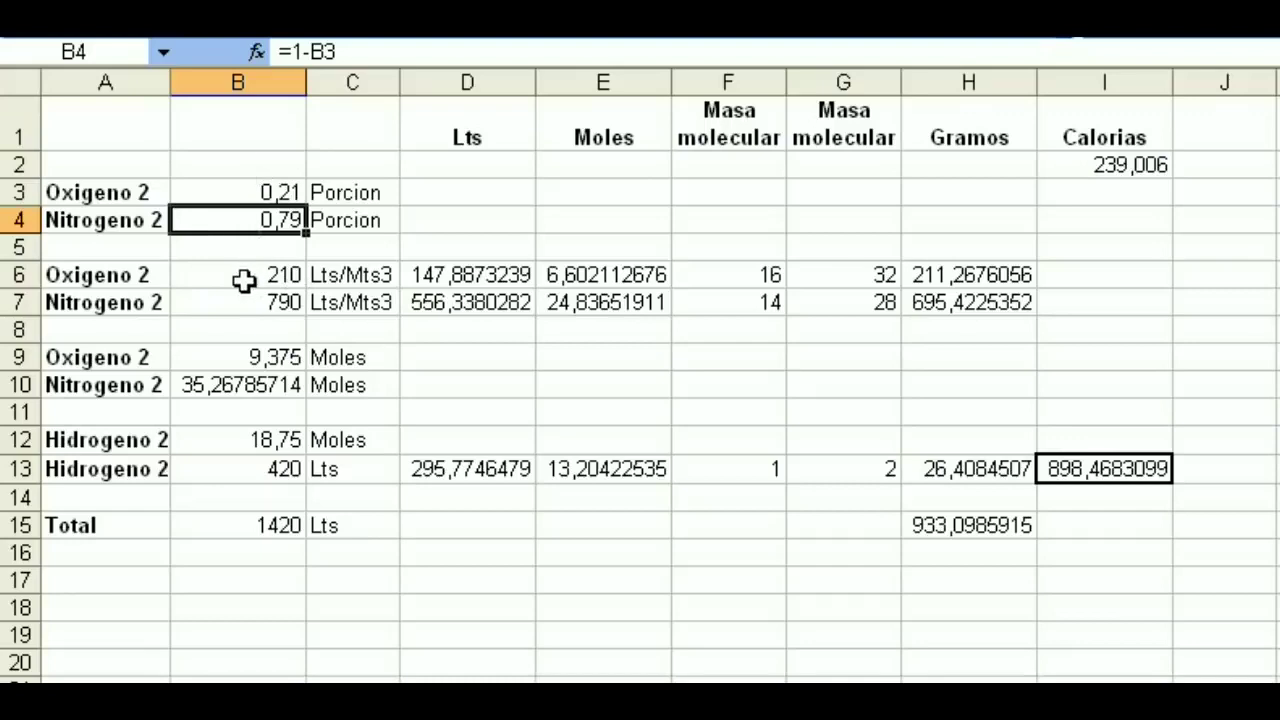
left_click(244, 281)
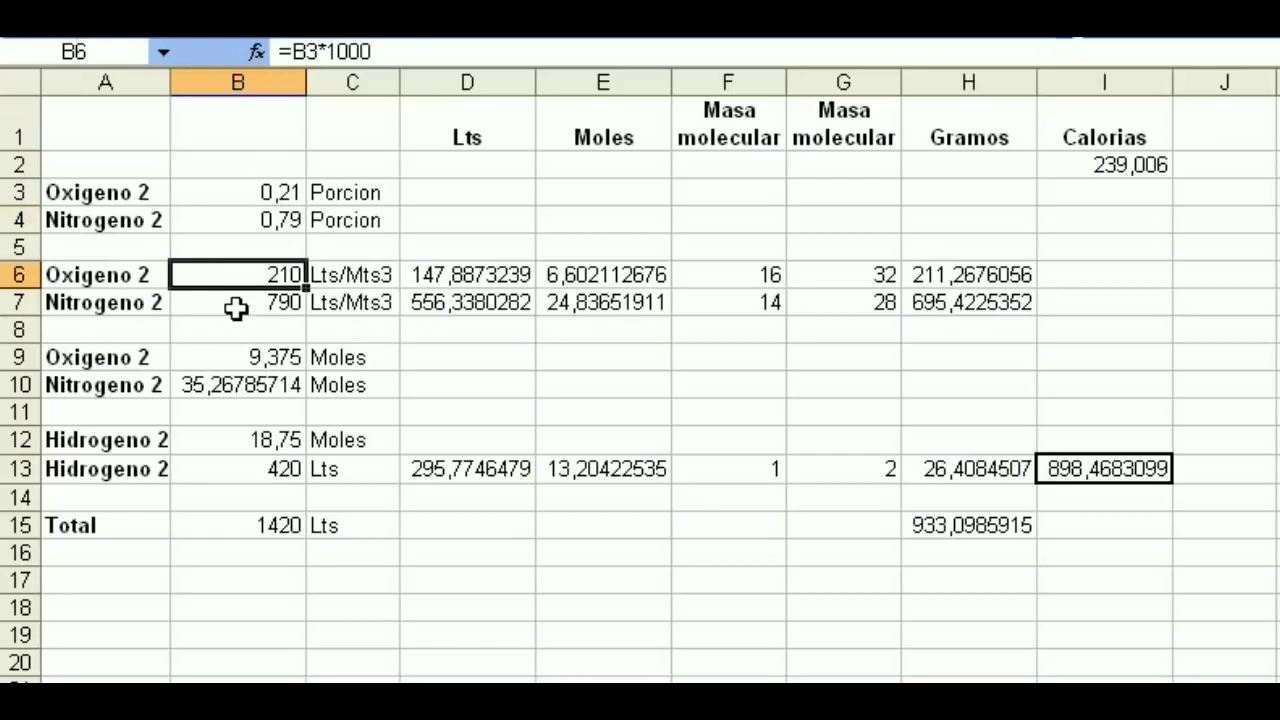
left_click(234, 306)
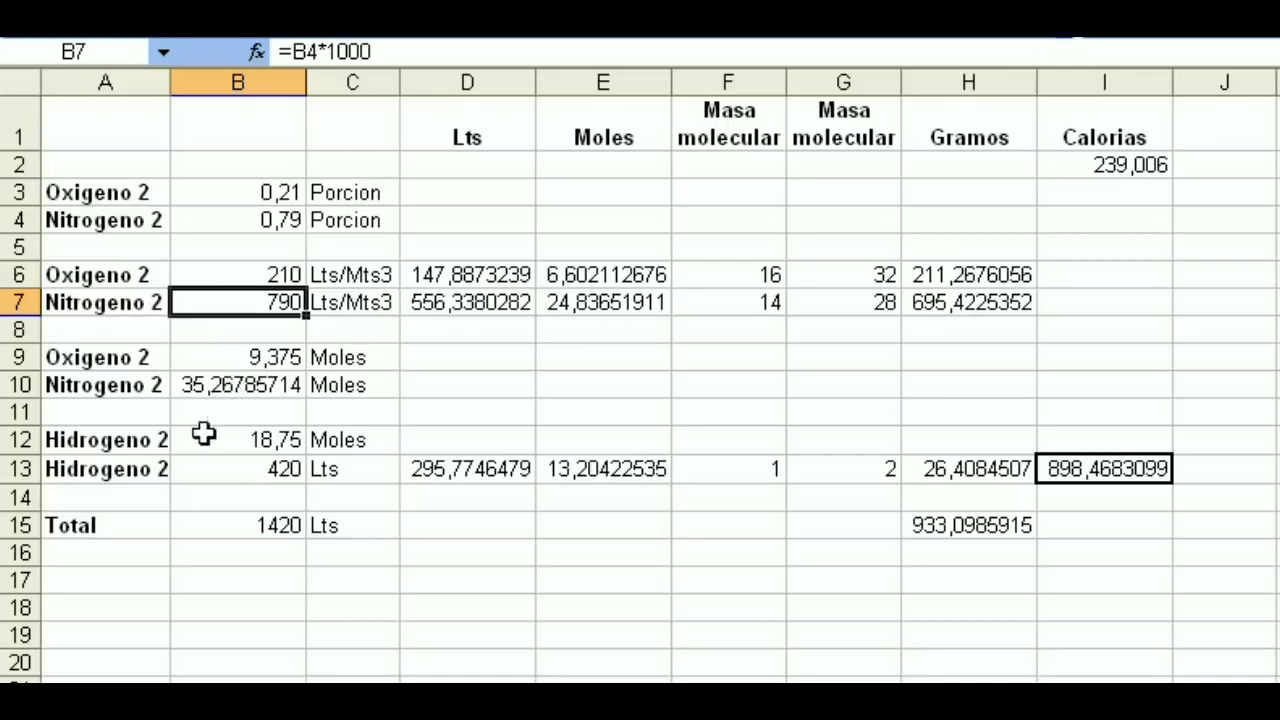
left_click(221, 357)
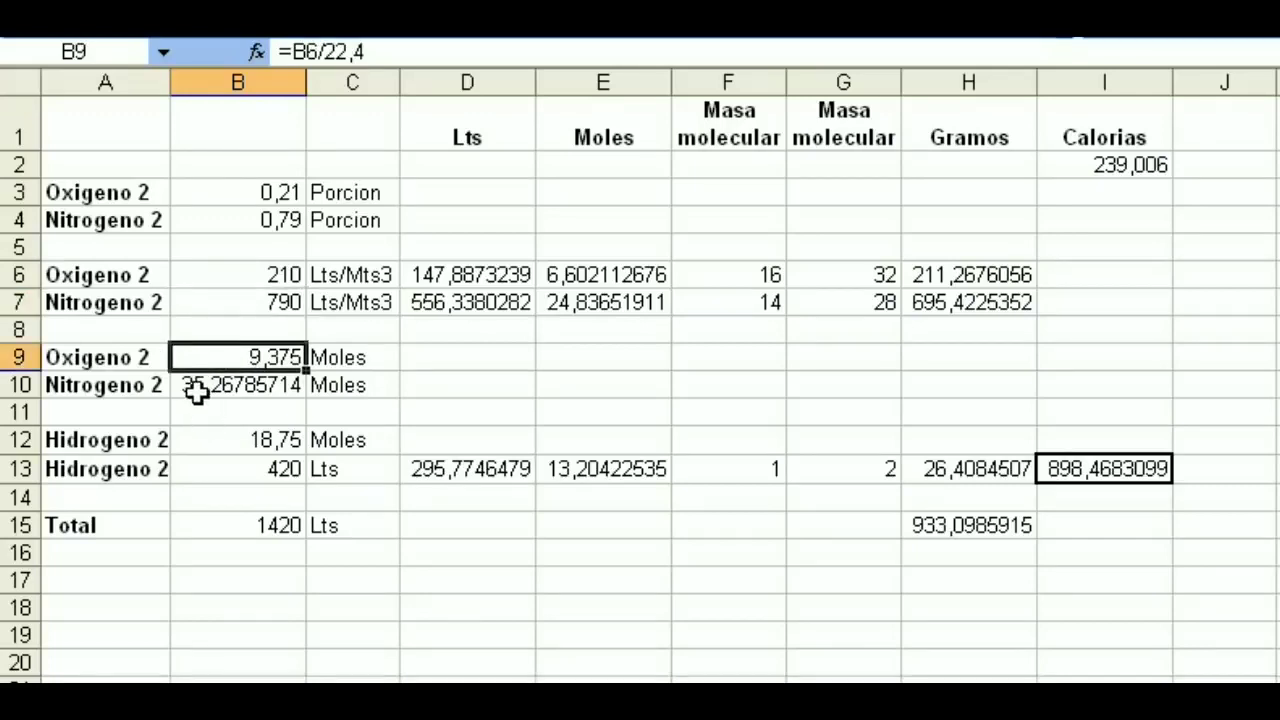
left_click(201, 390)
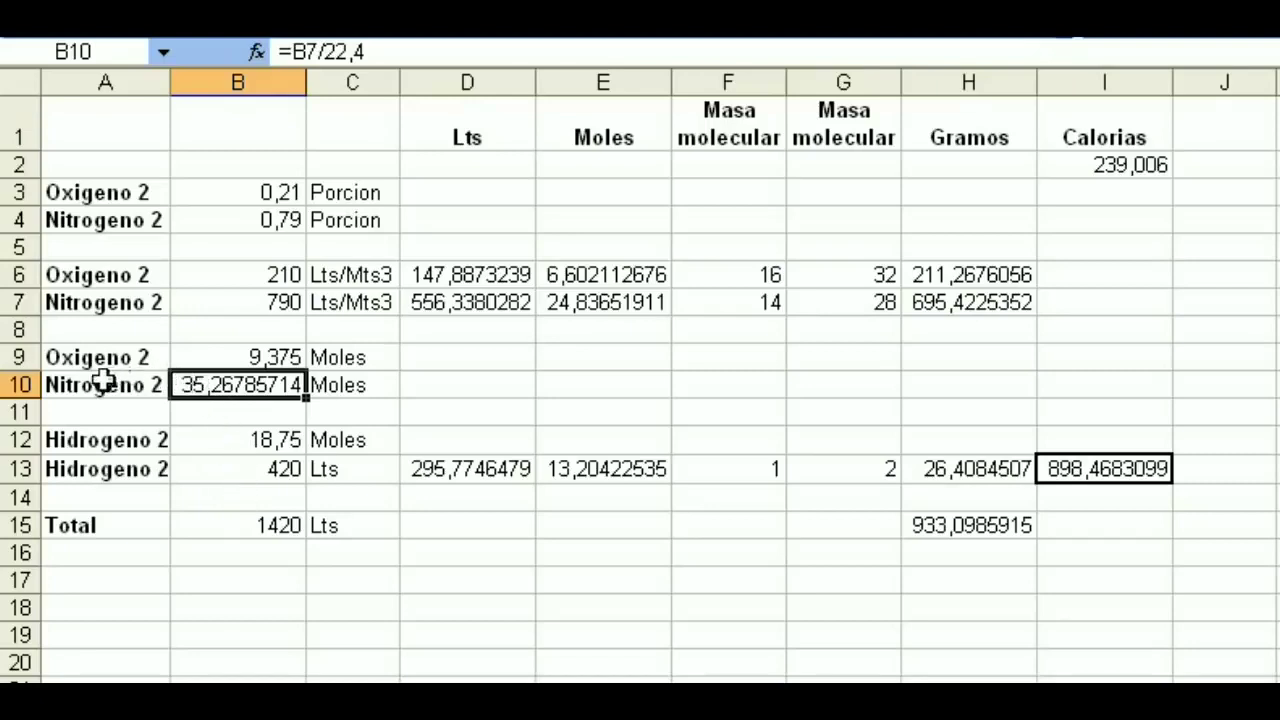
Trace the oxygen moles in B9 through the hydrogen formulas in B12:B13 and examine the total litres formula in B15.
left_click(210, 357)
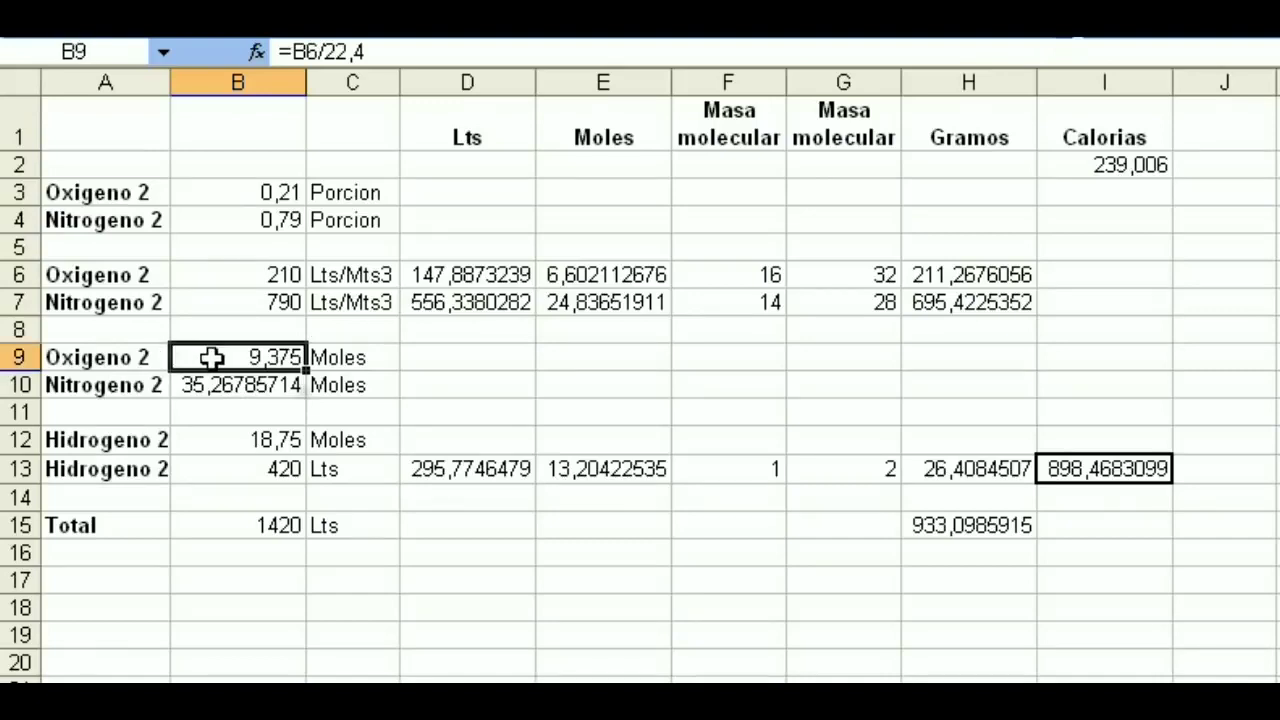
left_click(205, 448)
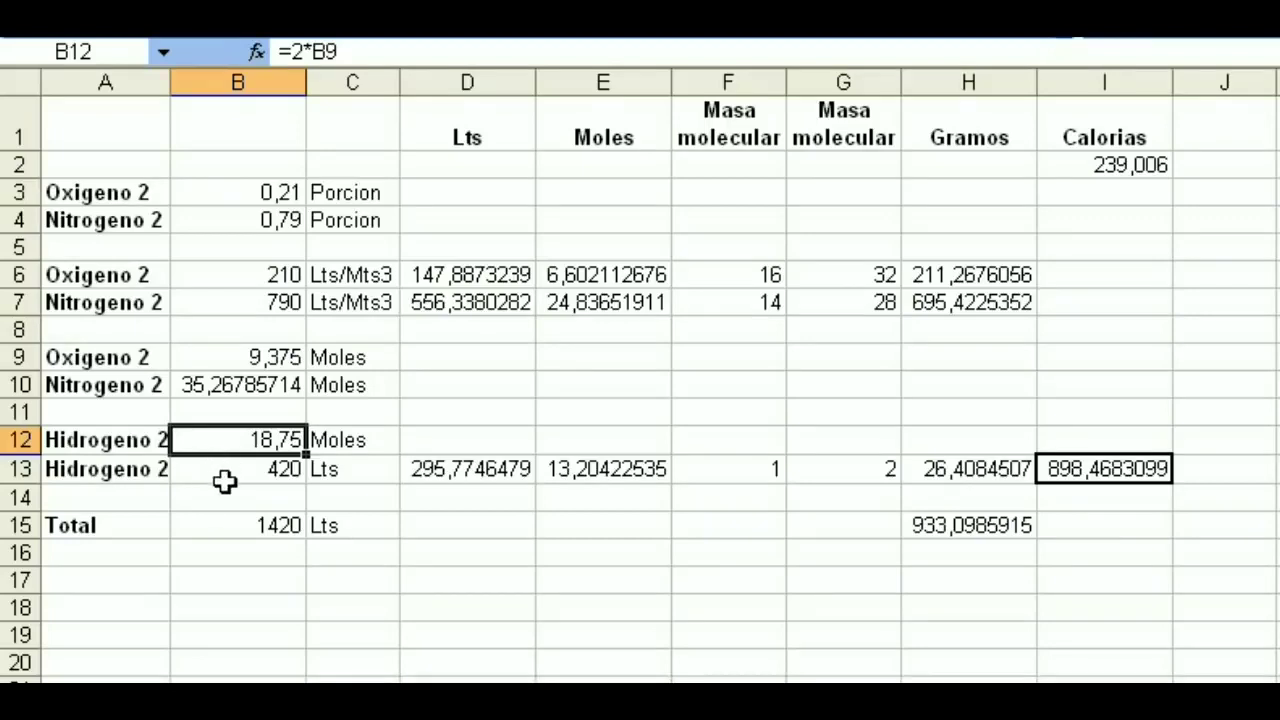
left_click(224, 479)
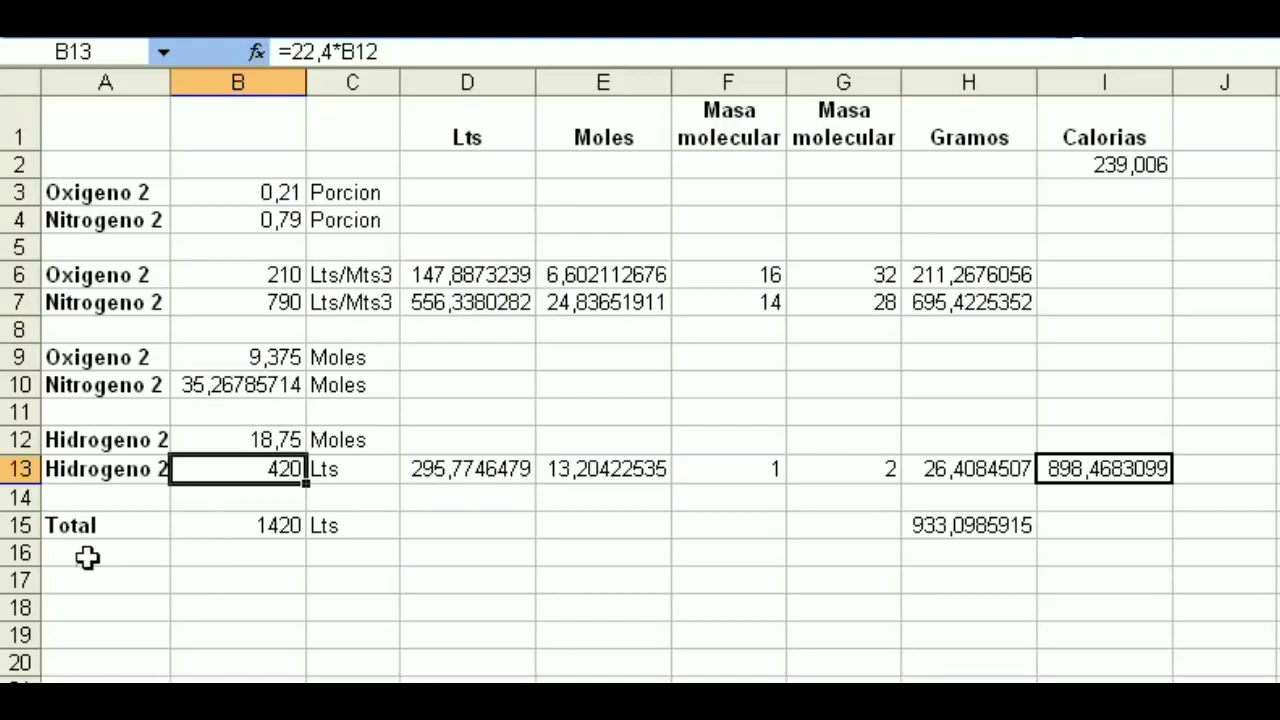
left_click(224, 533)
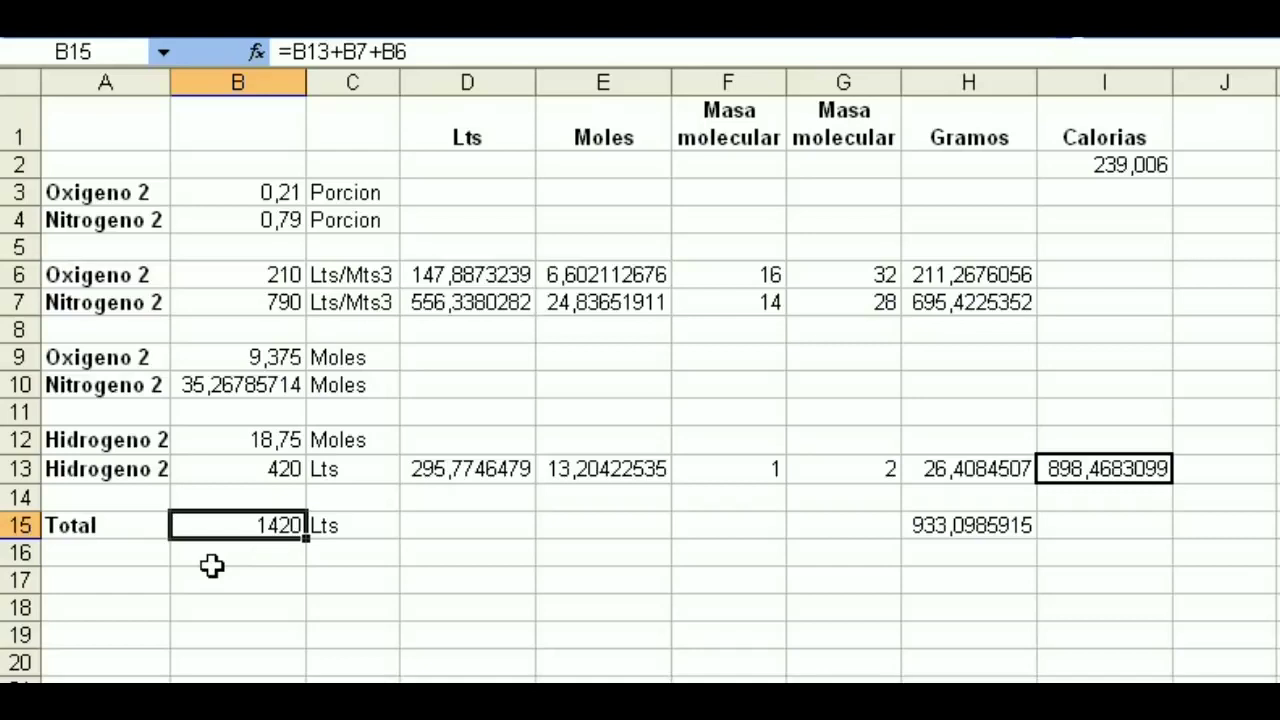
Compare the oxygen, nitrogen and hydrogen litres in B6, B7 and B13 with their scaled formulas in D6, D7 and D13.
left_click(257, 283)
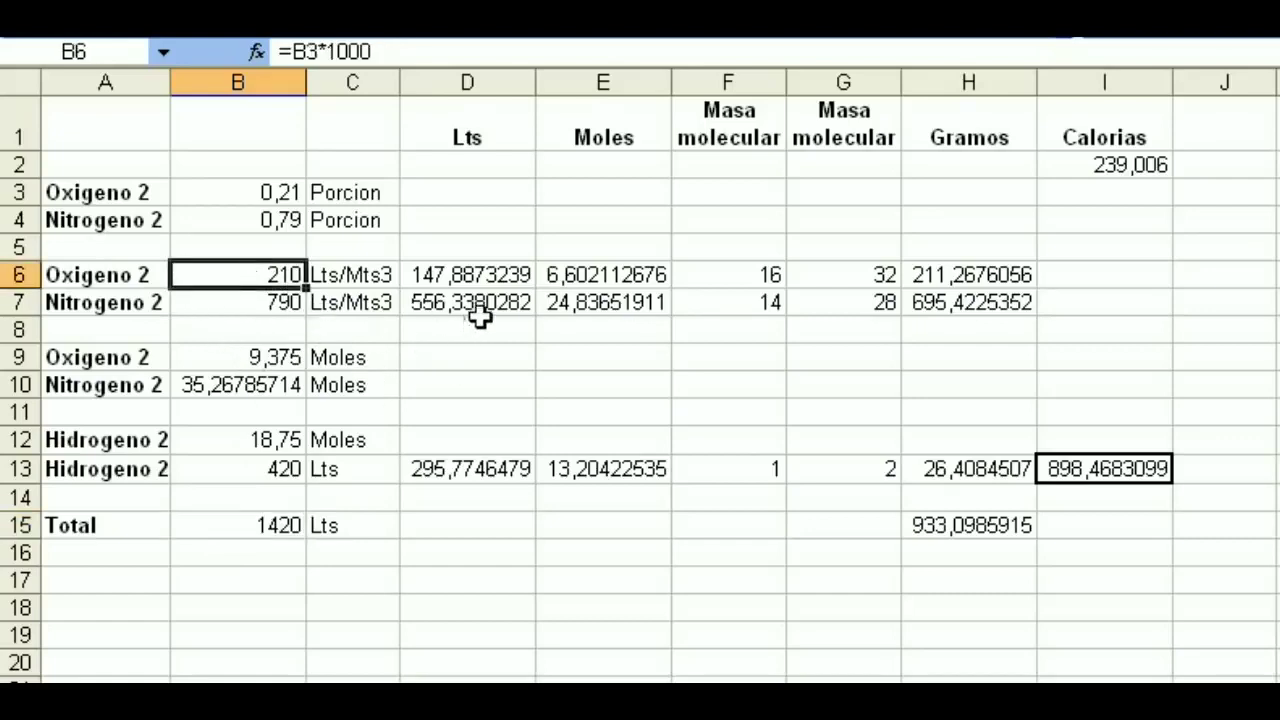
left_click(428, 278)
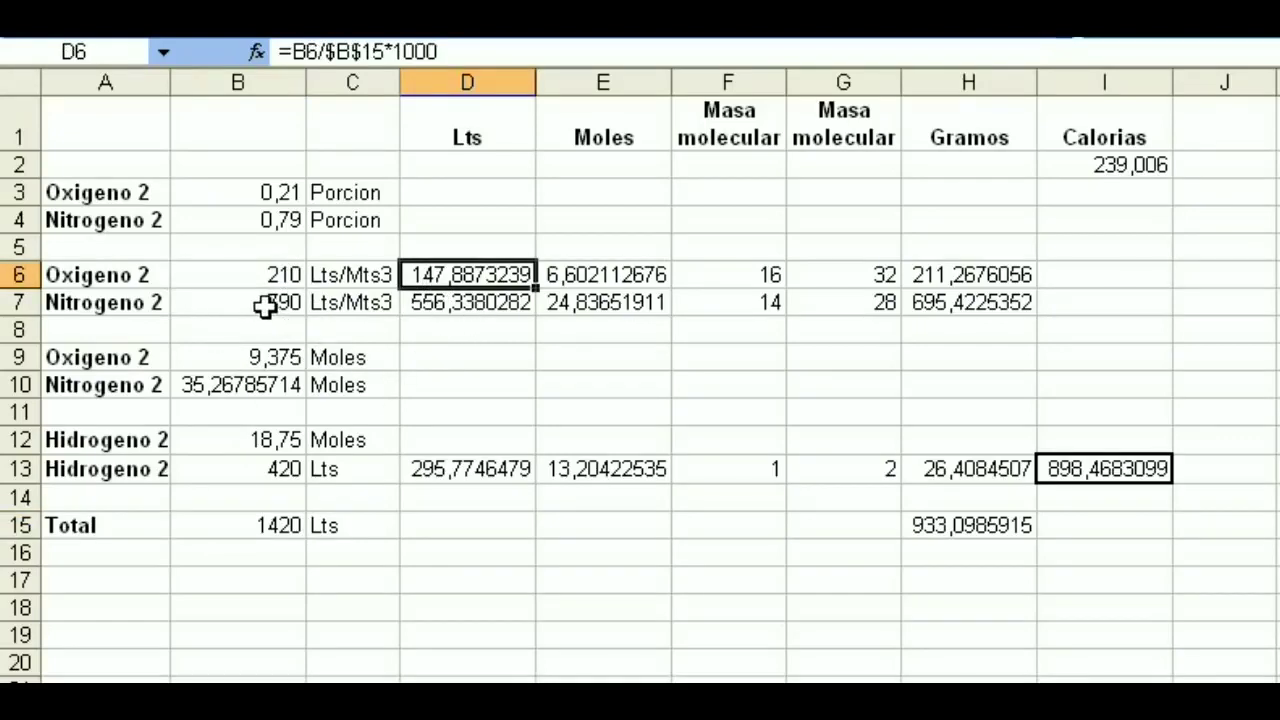
left_click(265, 307)
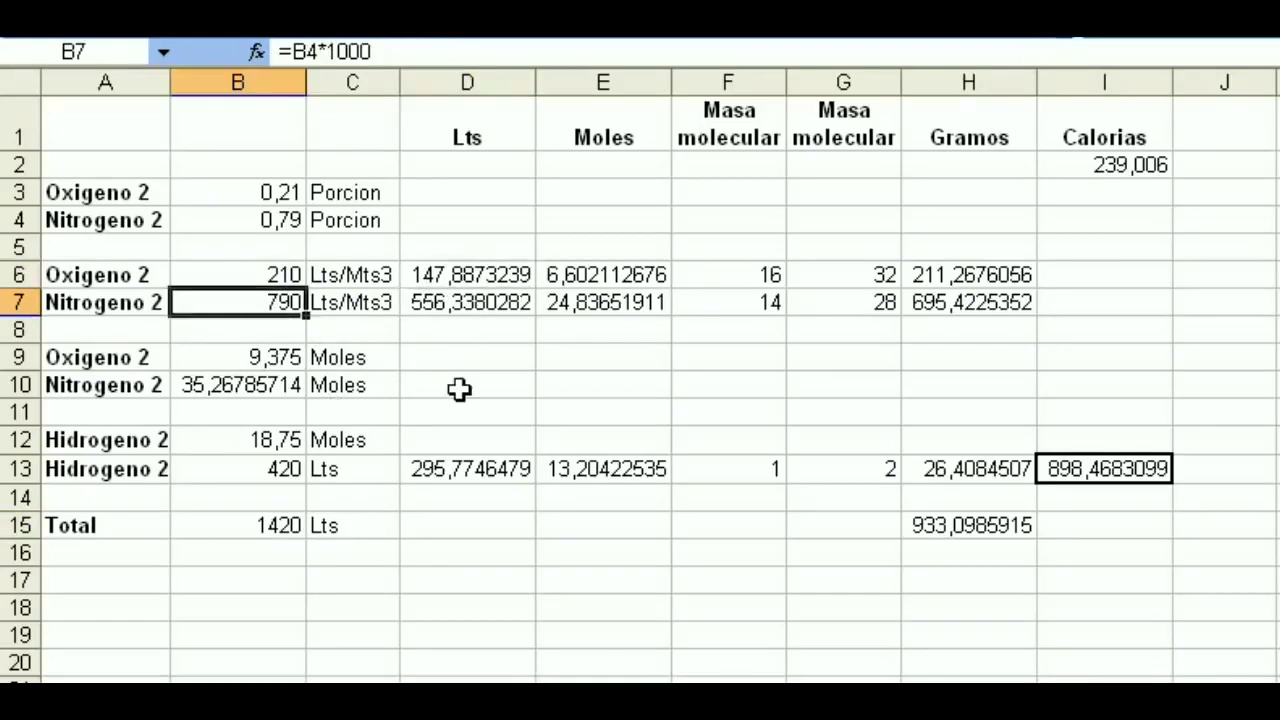
left_click(466, 307)
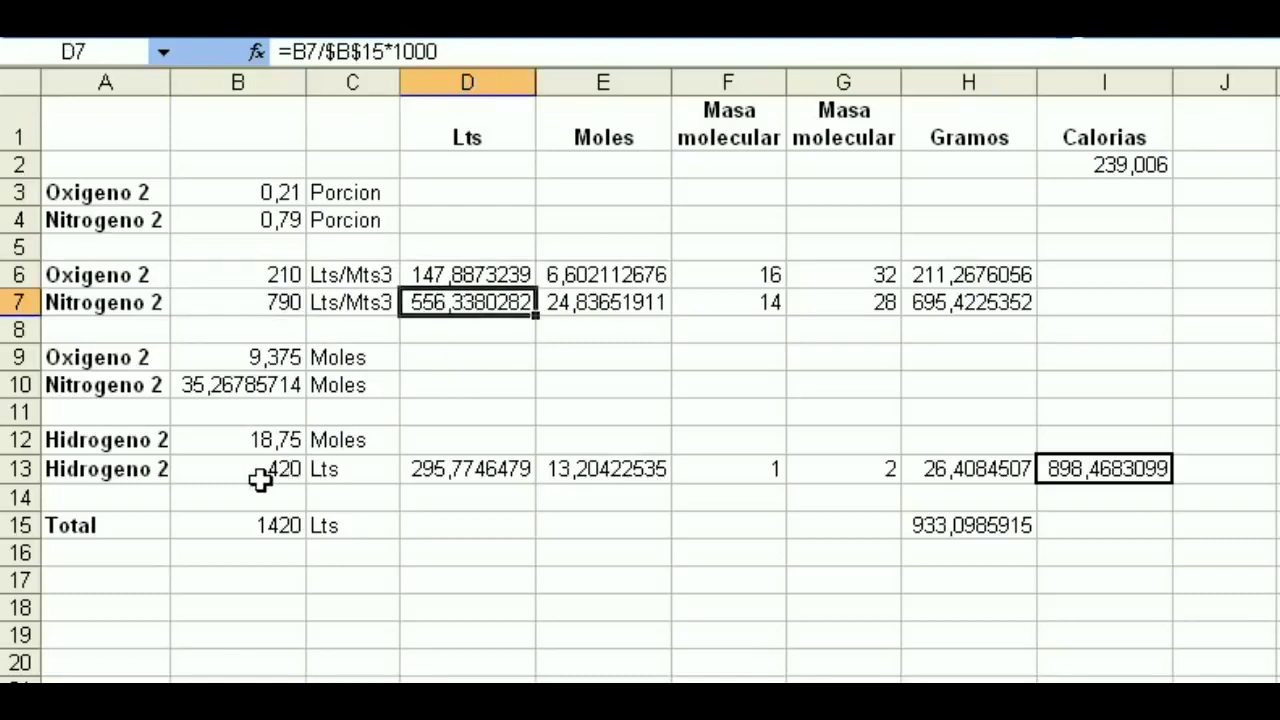
left_click(262, 478)
left_click(450, 479)
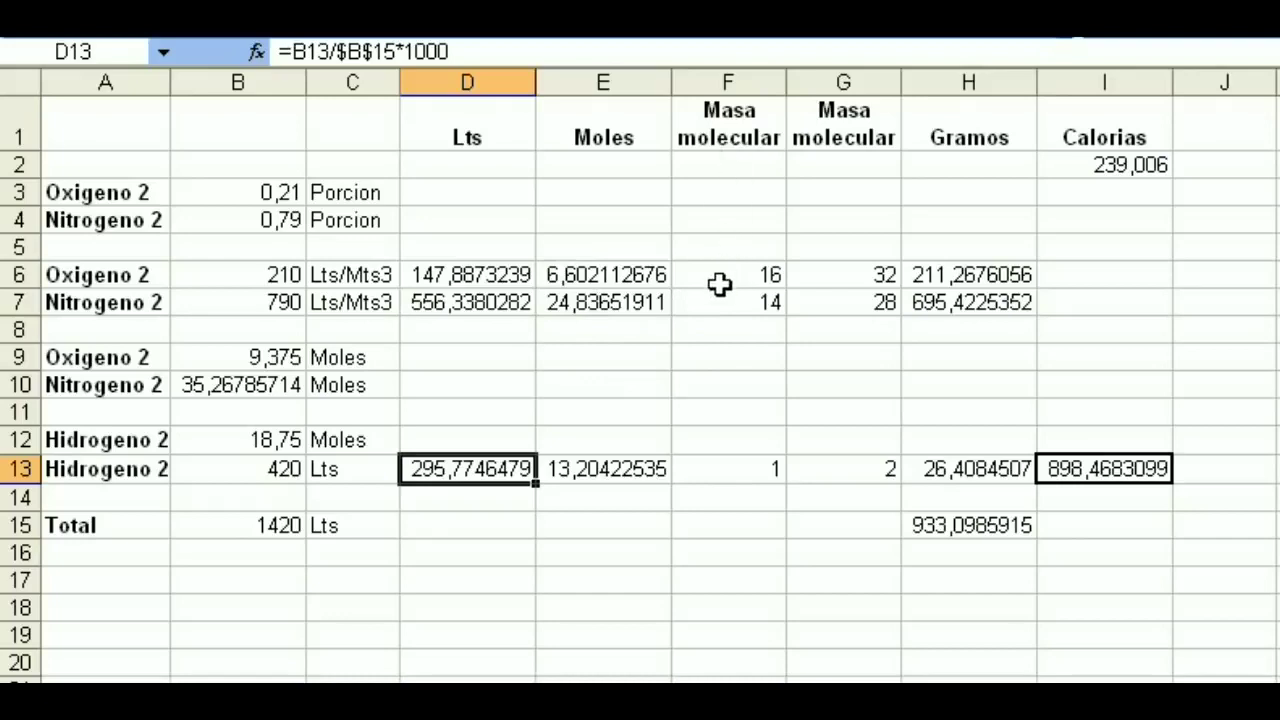
Examine the mass values for the three gases in F6, F7 and F13 and the doubling formulas in G6, G7 and G13.
left_click(720, 284)
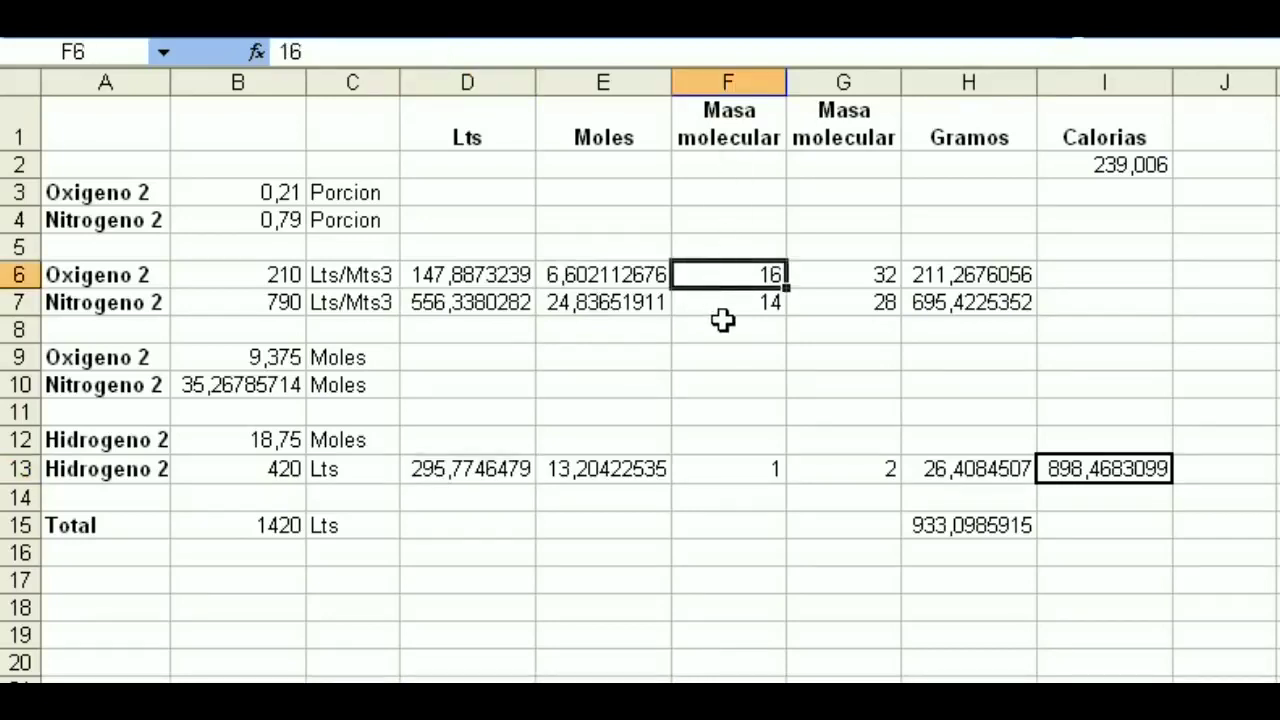
left_click(721, 314)
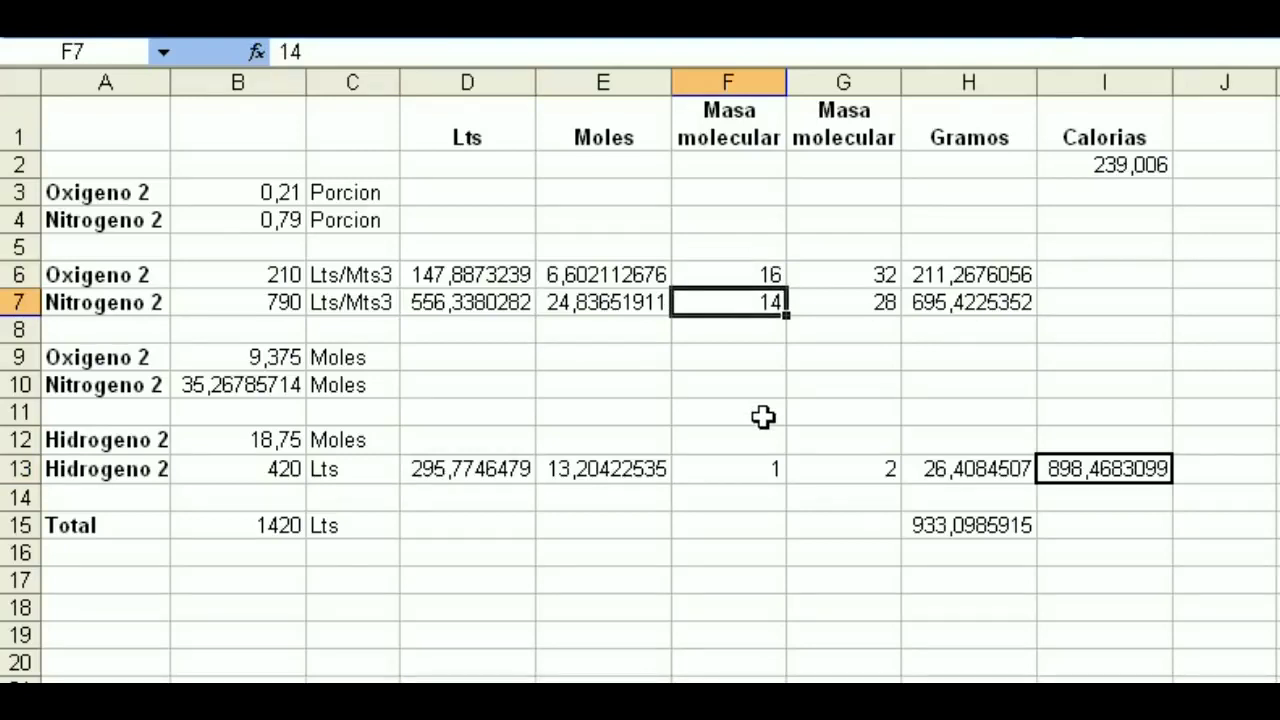
left_click(749, 476)
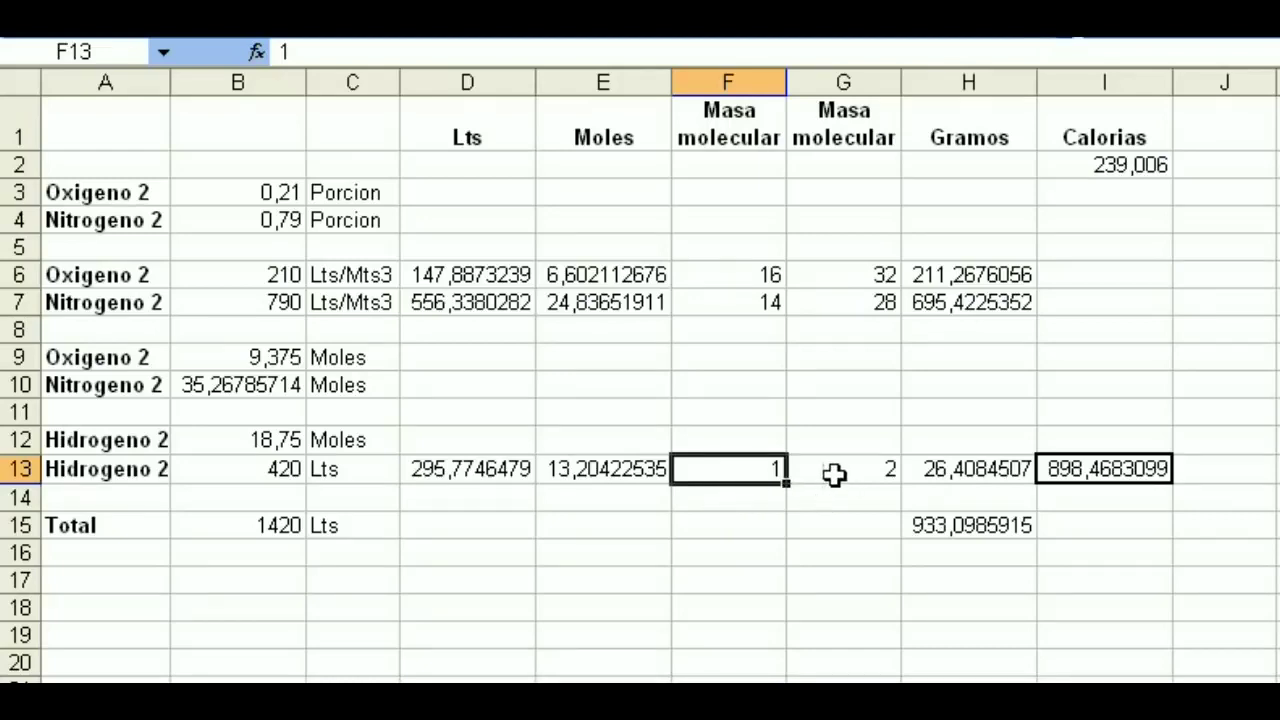
left_click(836, 279)
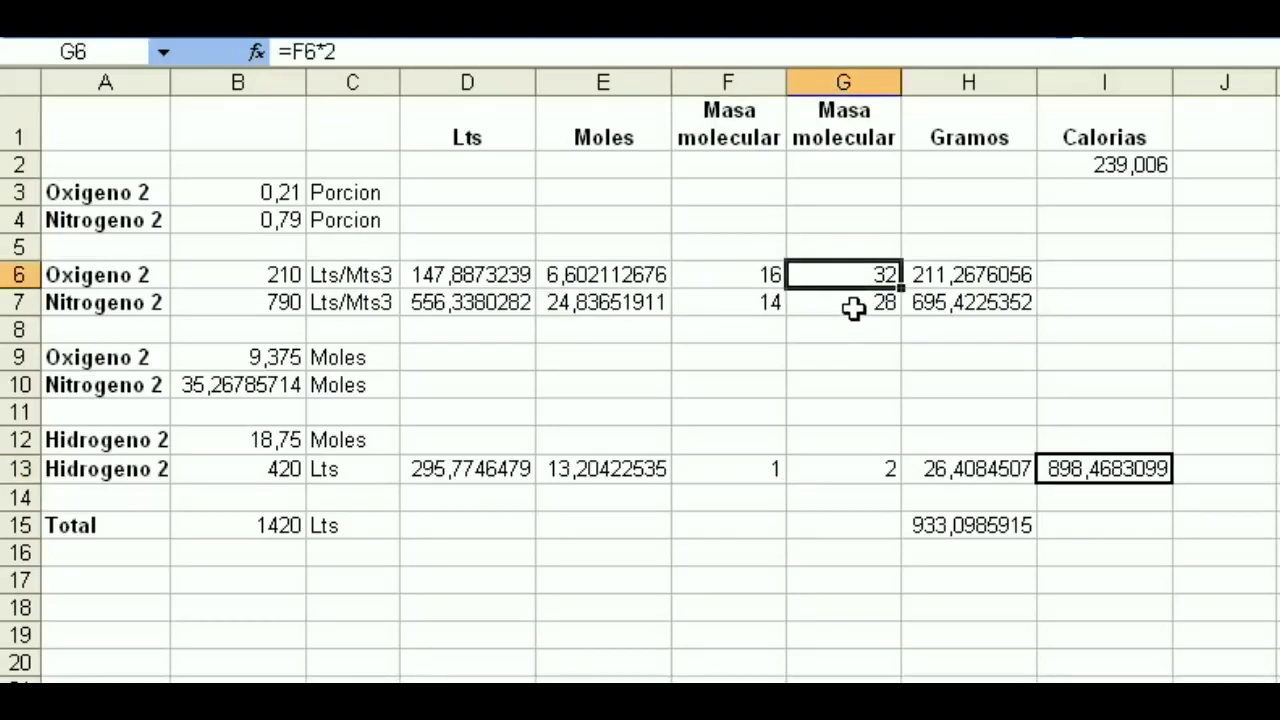
left_click(850, 306)
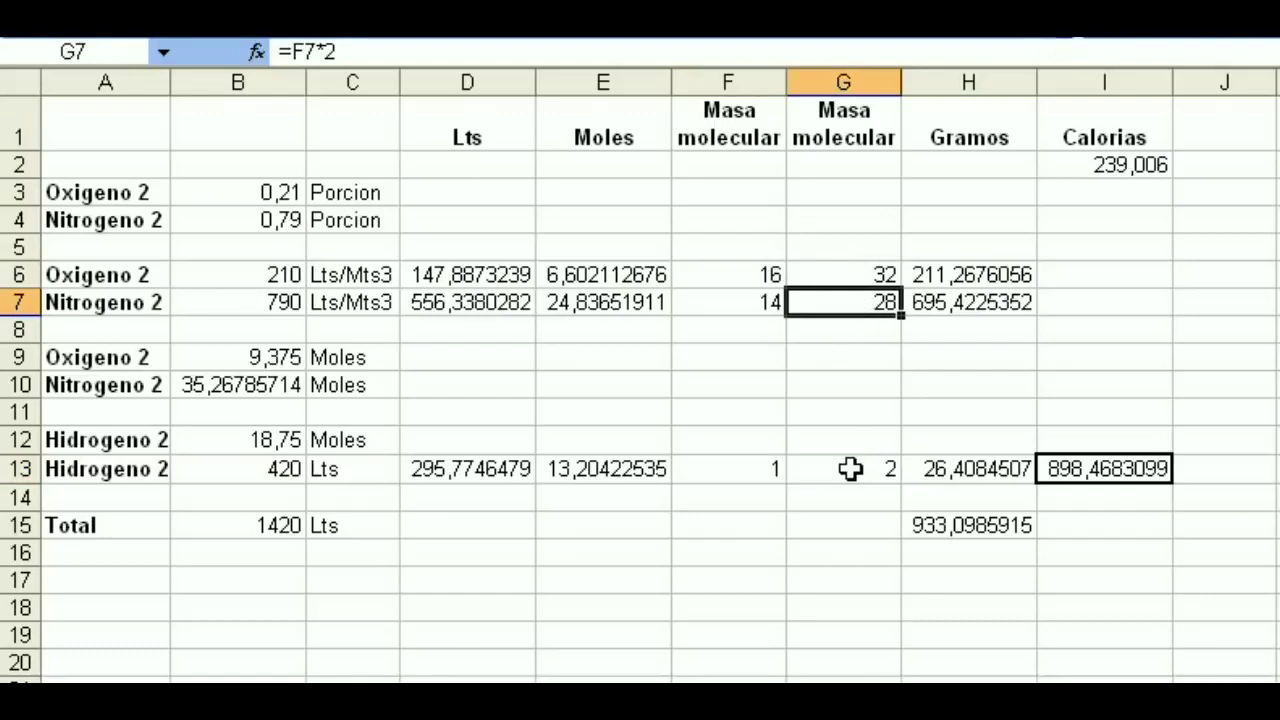
left_click(850, 469)
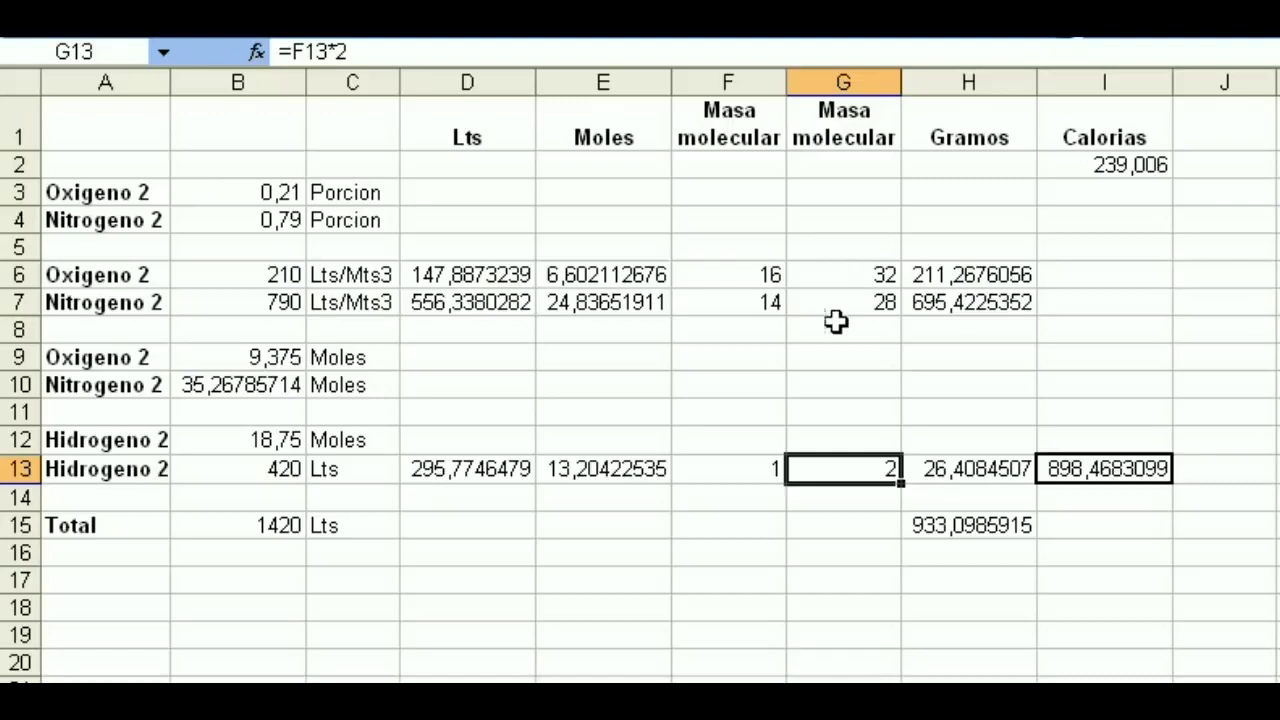
Examine the gram formulas for oxygen in H6 and hydrogen in H13, checking which cells the oxygen formula references.
left_click(940, 282)
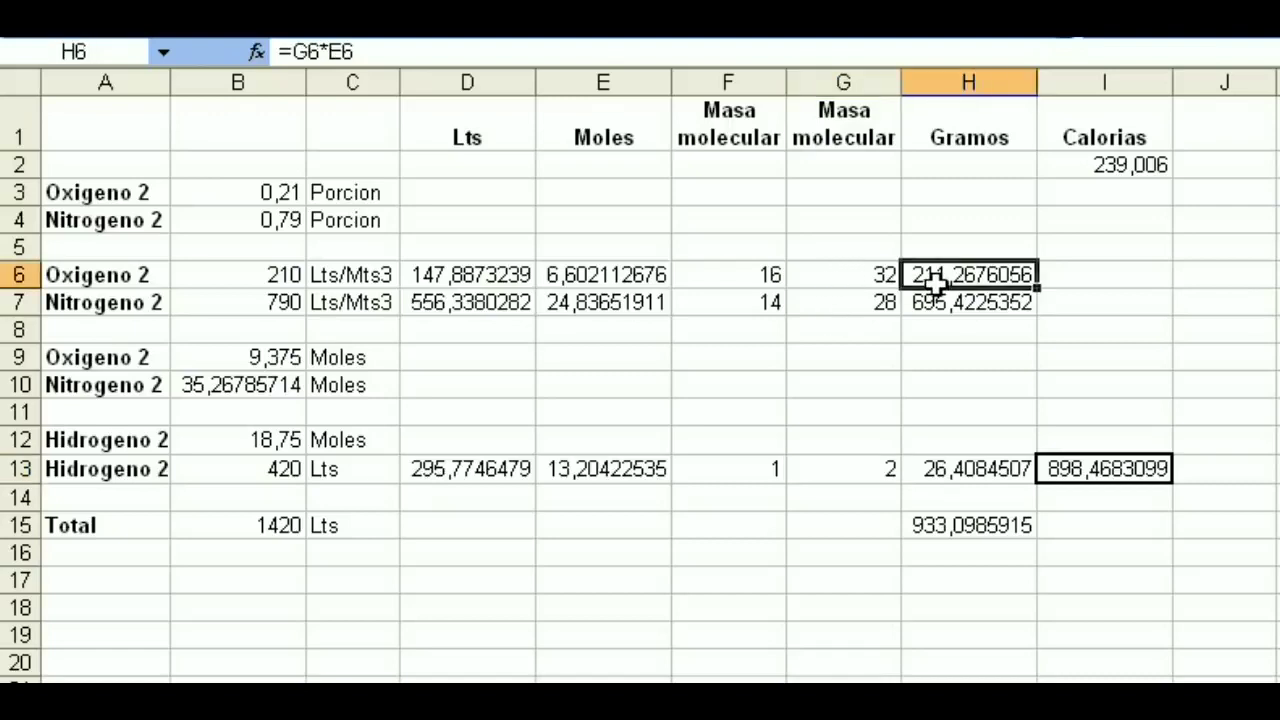
left_click(390, 52)
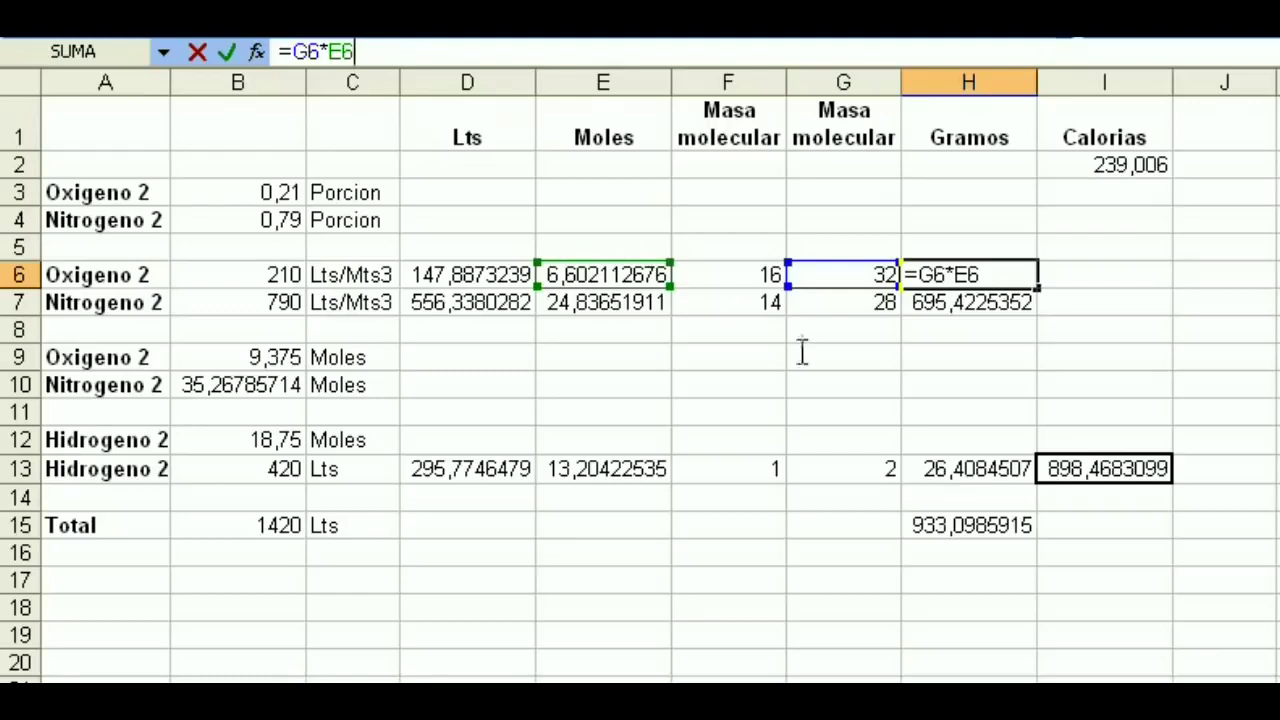
left_click(1080, 280)
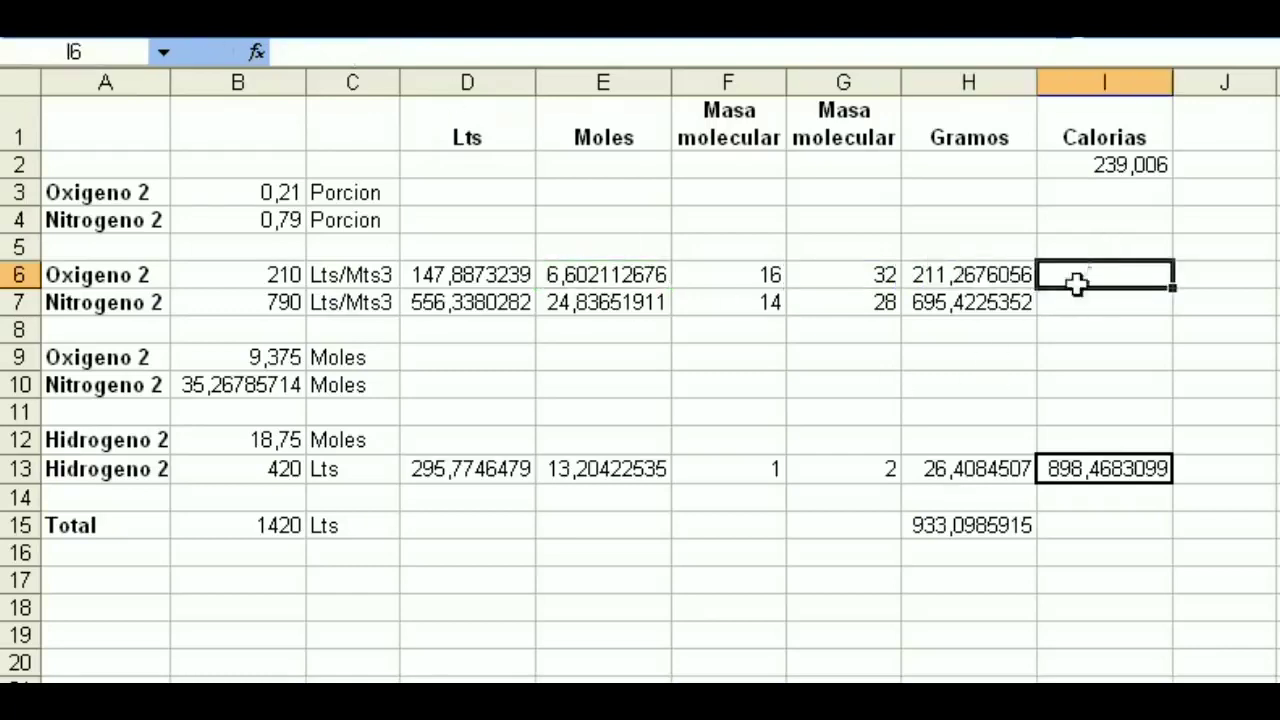
left_click(948, 275)
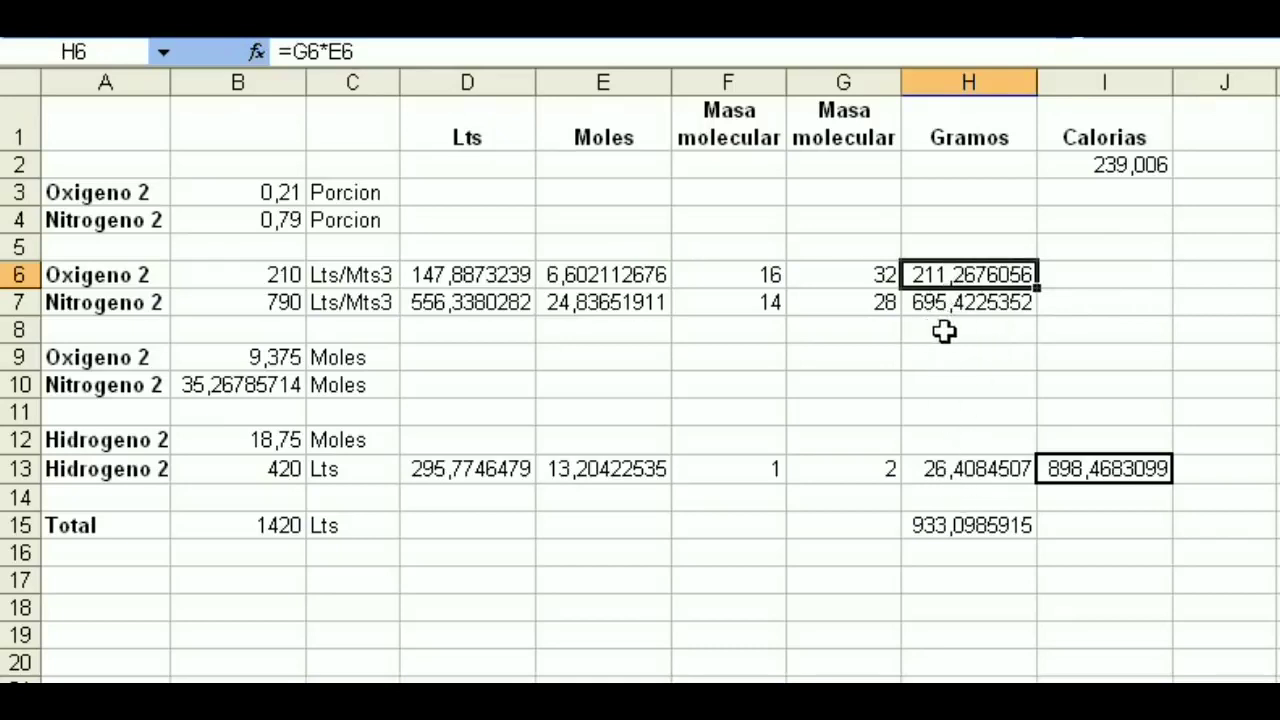
left_click(936, 472)
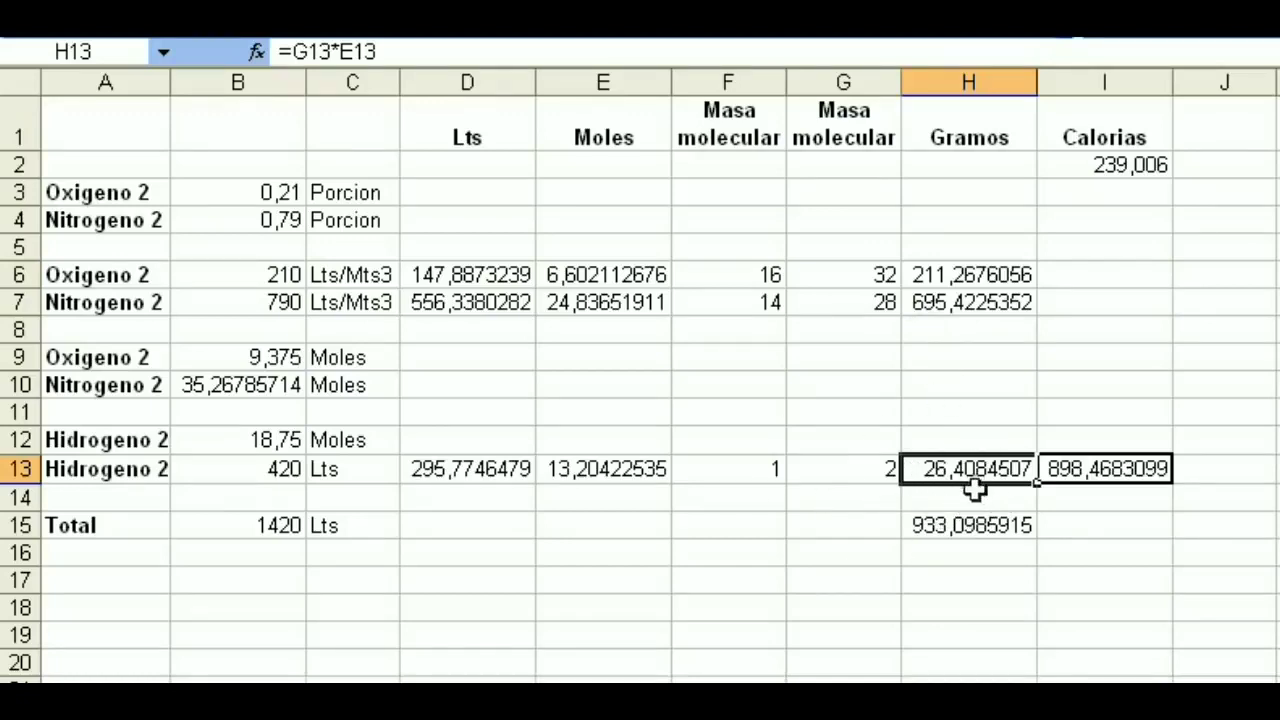
Examine the hydrogen calories formula in I13 with its referenced cell, and the total grams formula in H15.
left_click(1096, 474)
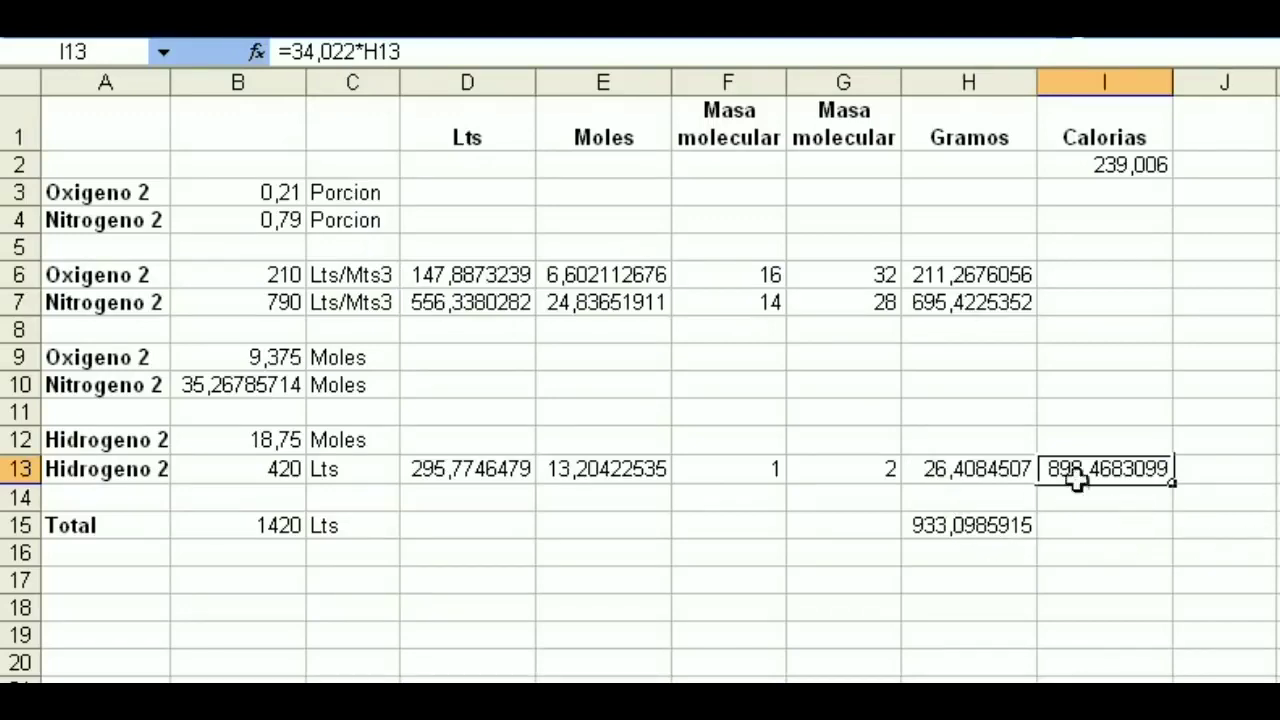
left_click(437, 52)
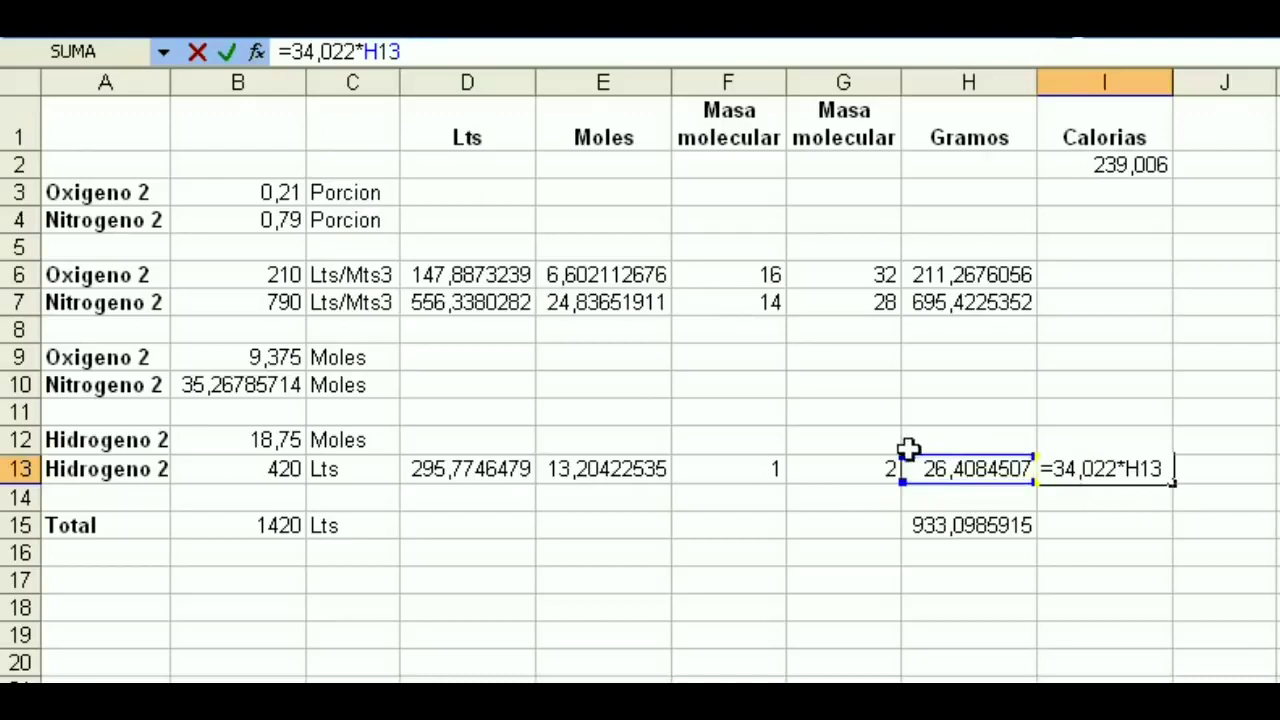
left_click(1062, 440)
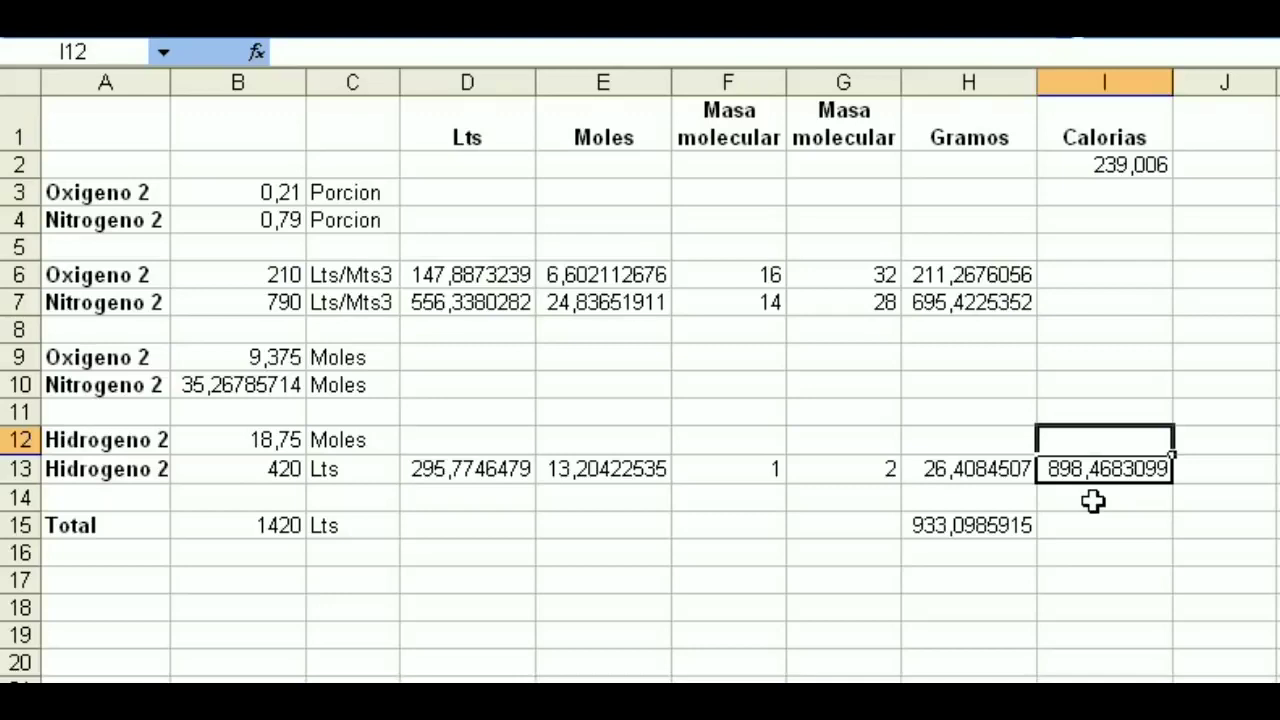
left_click(960, 530)
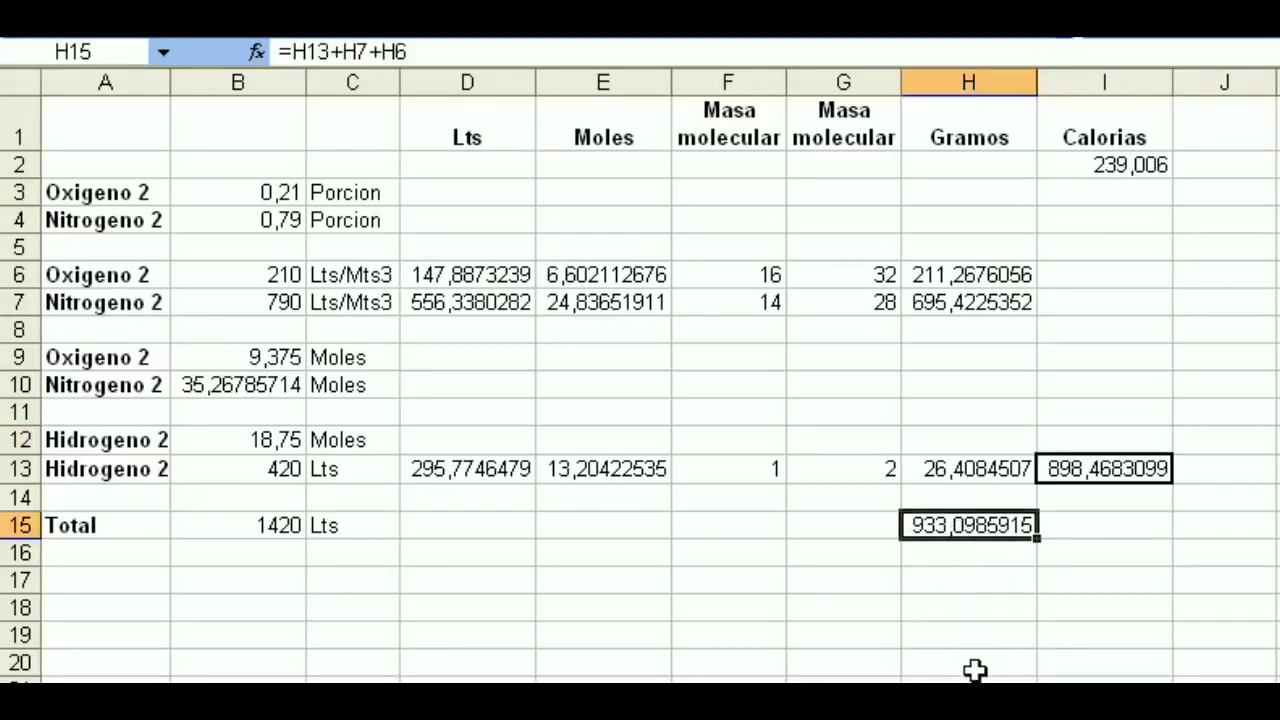